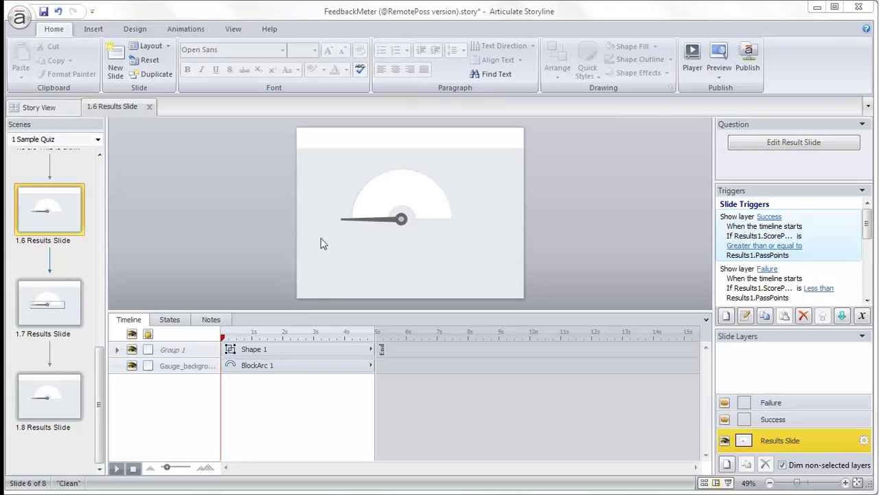
- Try rotating the needle group on slide 1.6 clockwise around its own center, and undo the rotation
left_click(380, 220)
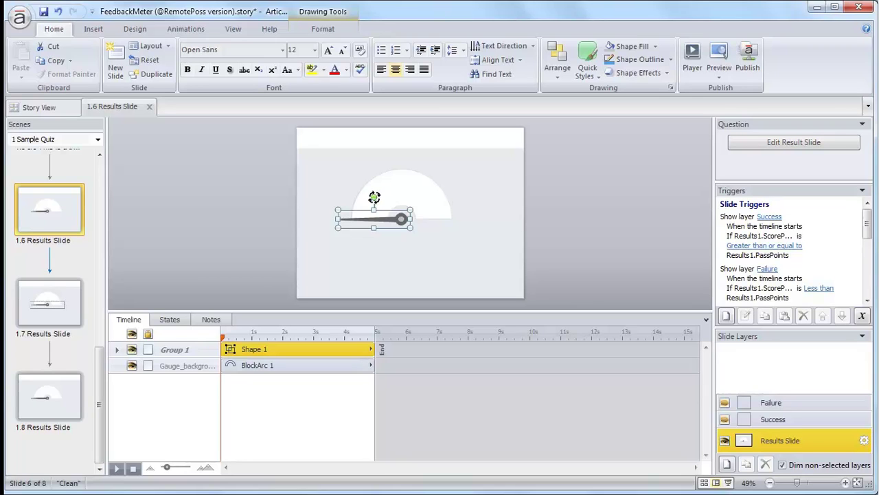
mouse_move(373, 197)
left_mouse_down()
mouse_move(416, 200)
mouse_move(355, 196)
mouse_move(387, 190)
mouse_move(405, 197)
mouse_move(350, 198)
mouse_move(398, 199)
mouse_move(384, 199)
left_mouse_up()
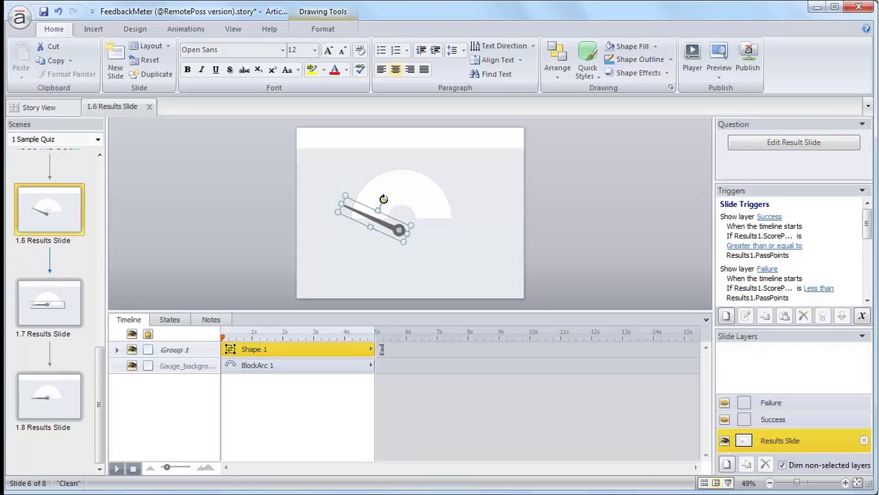
key("ctrl+z")
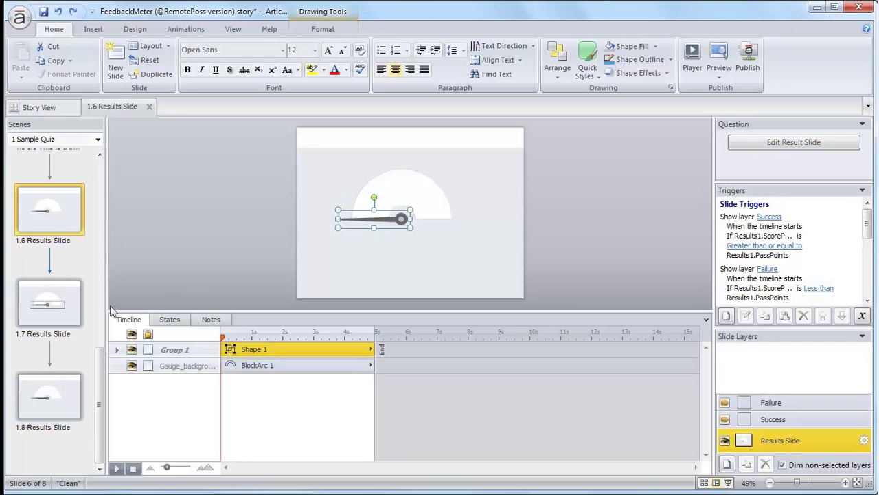
- Try rotating the framed needle group on slide 1.7 half a turn around its pivot, and undo the rotation
left_click(69, 314)
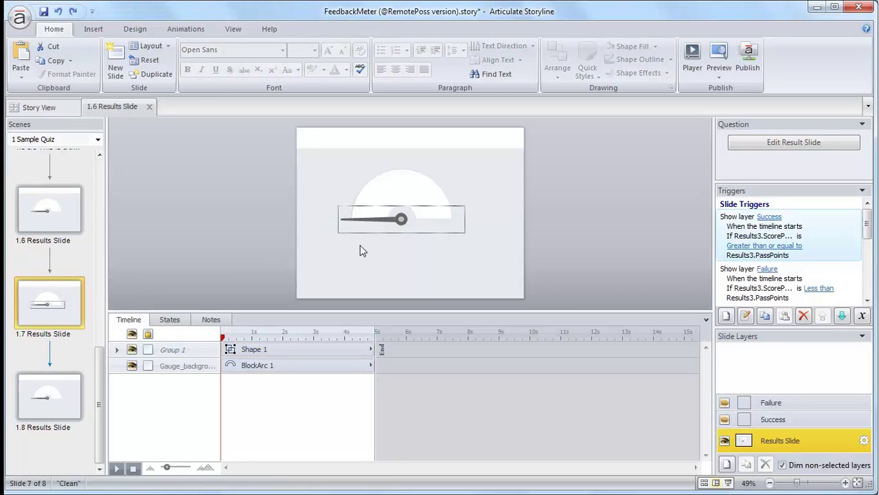
left_click(394, 227)
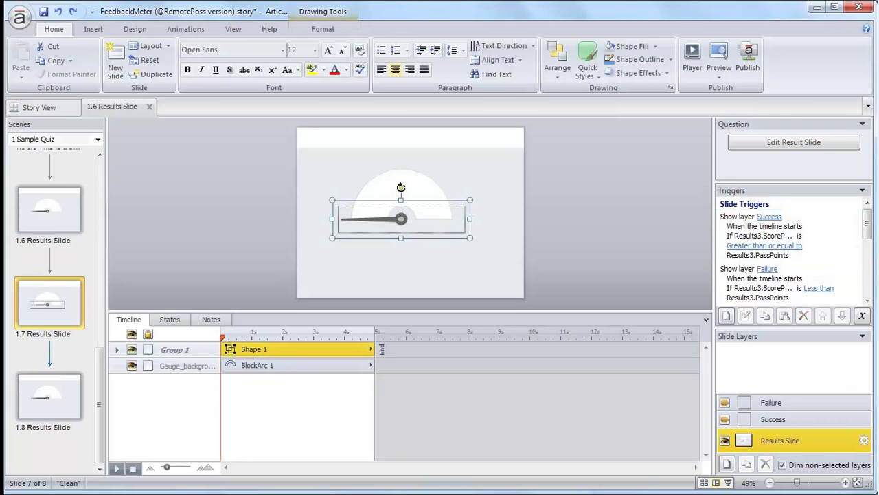
left_click_drag(401, 188, 424, 203)
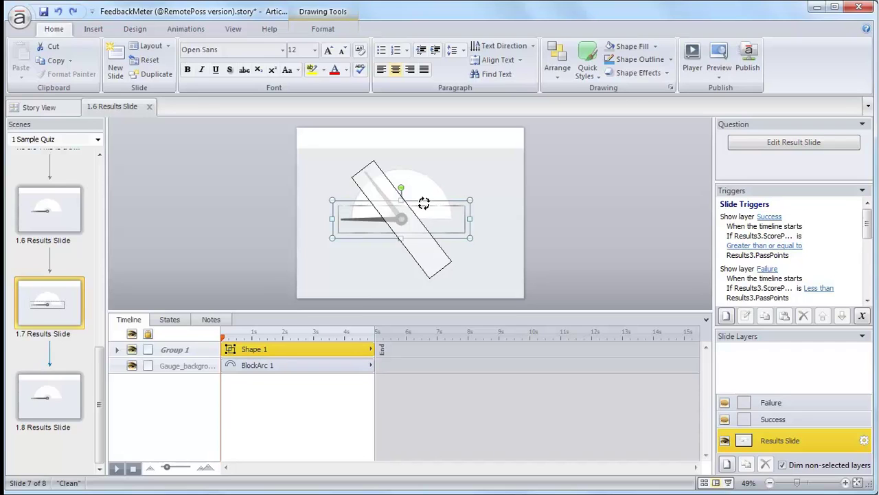
left_click_drag(424, 203, 411, 287)
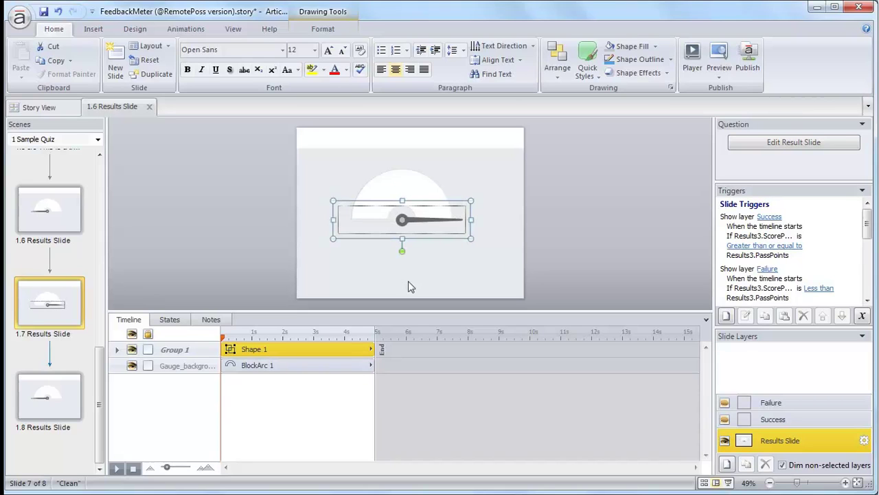
key("ctrl+z")
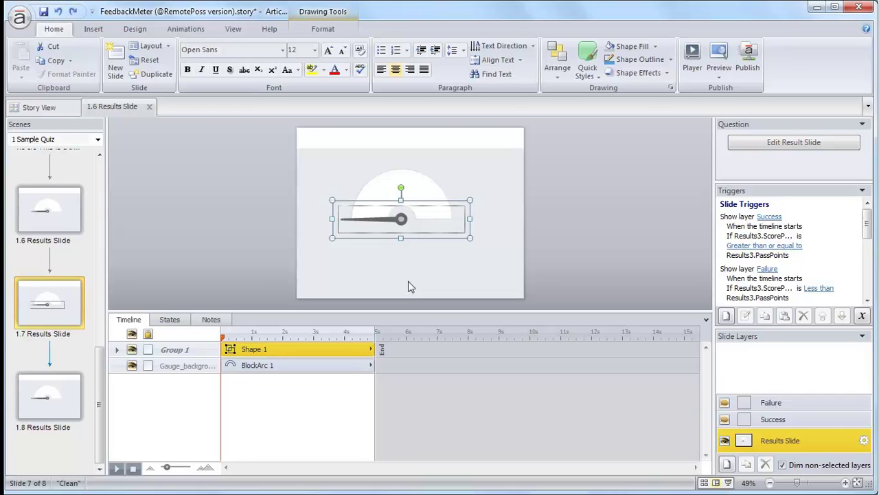
- Draw a rectangle about 408 px wide and 72 px high over the gauge needle on slide 1.8
left_click(71, 413)
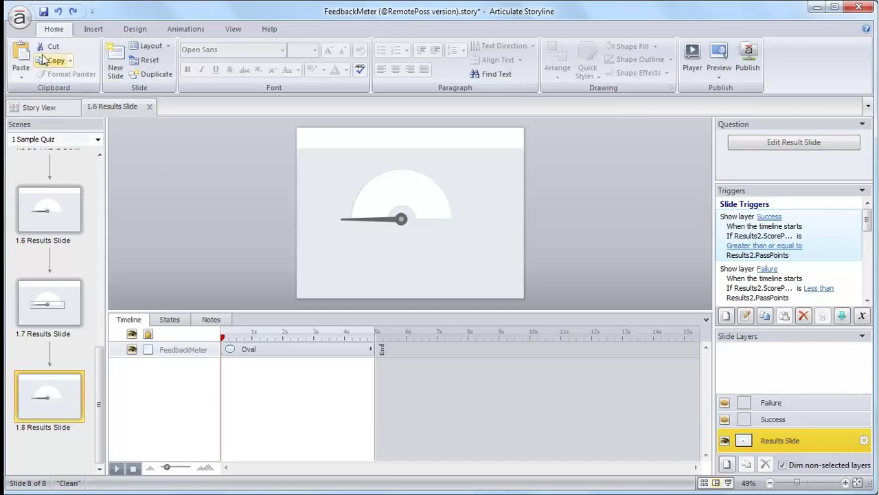
left_click(96, 30)
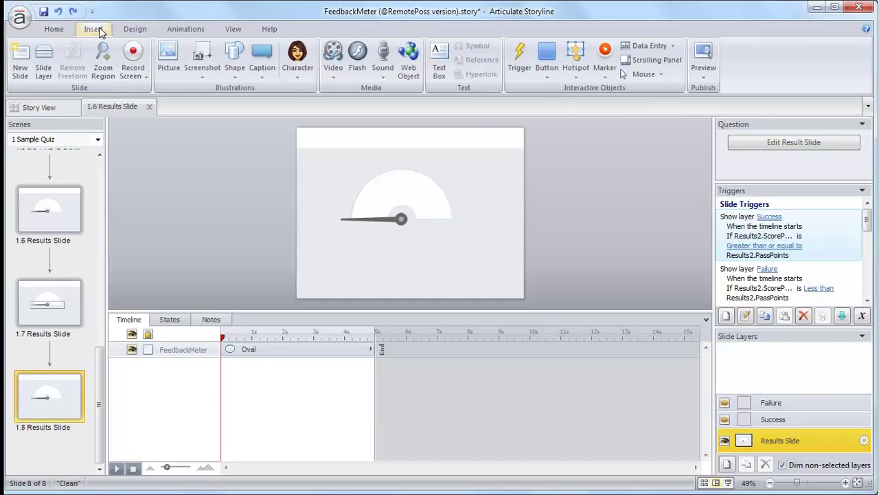
left_click(234, 62)
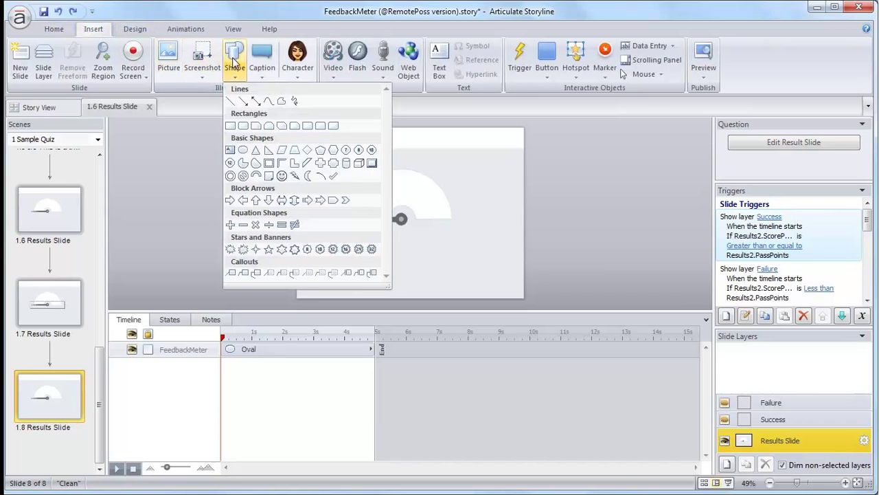
left_click(232, 130)
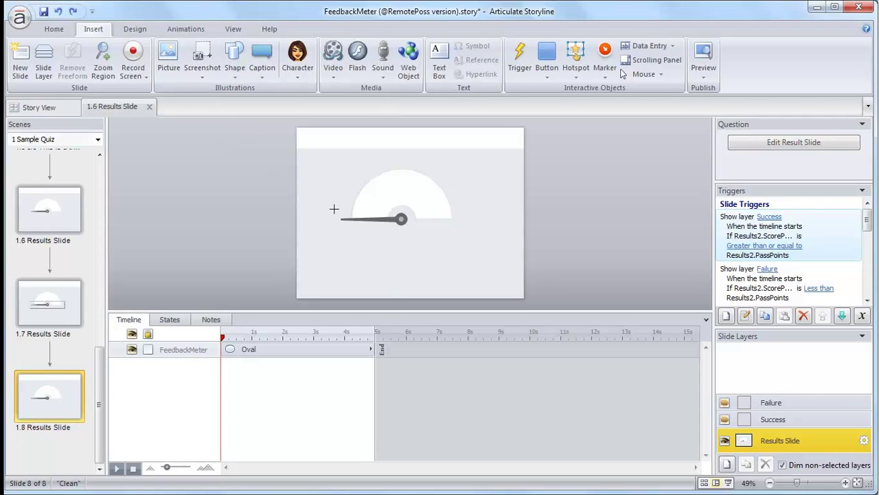
left_click_drag(334, 209, 413, 229)
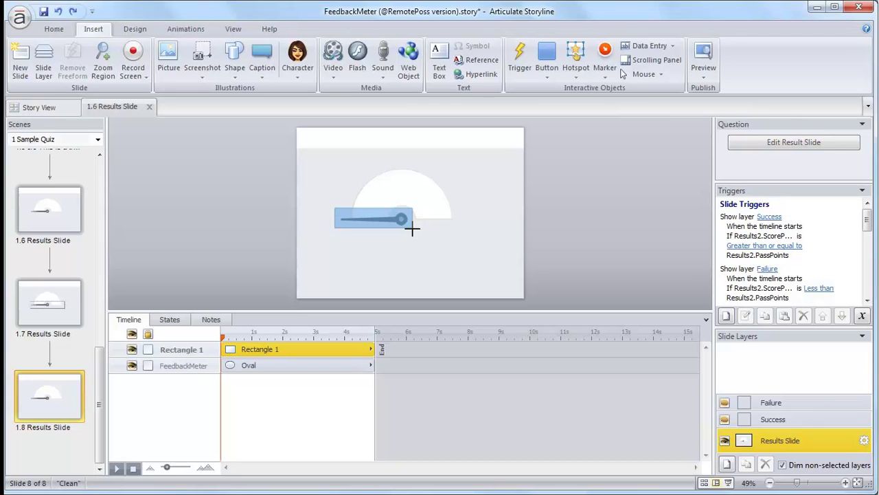
left_click_drag(412, 228, 463, 232)
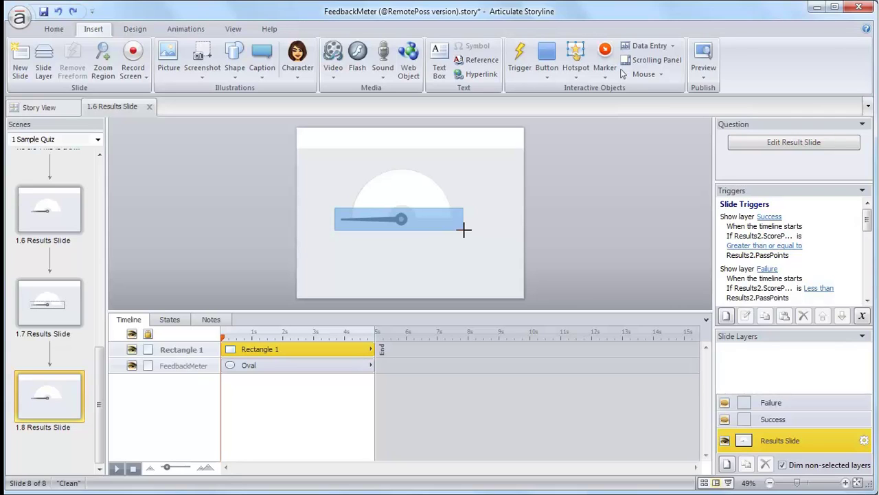
left_click_drag(464, 230, 464, 230)
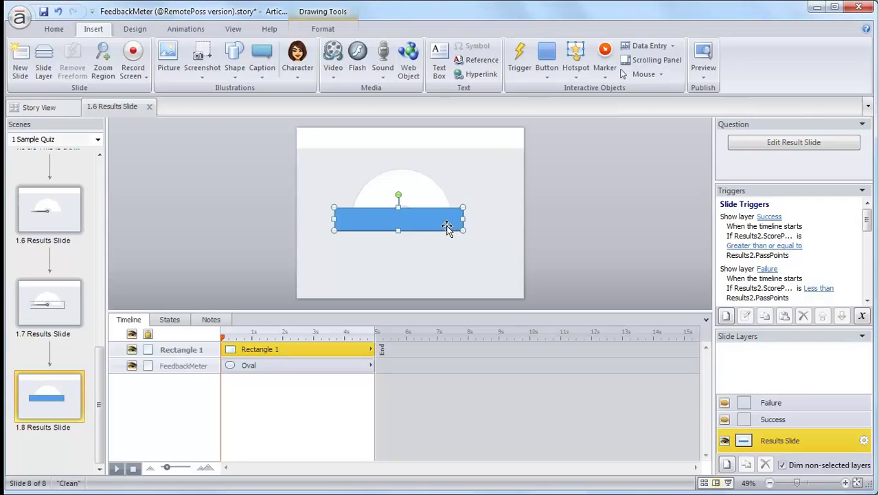
- Remove the fill and the outline of the new rectangle
double_click(447, 226)
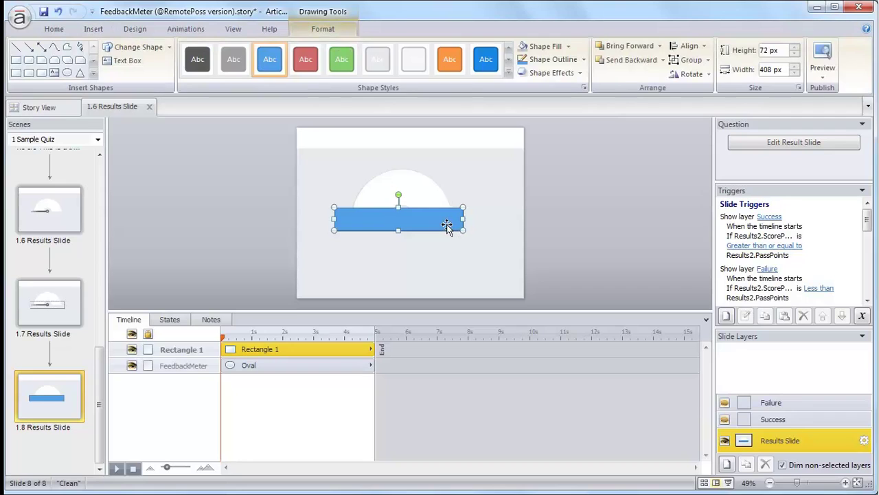
left_click(569, 46)
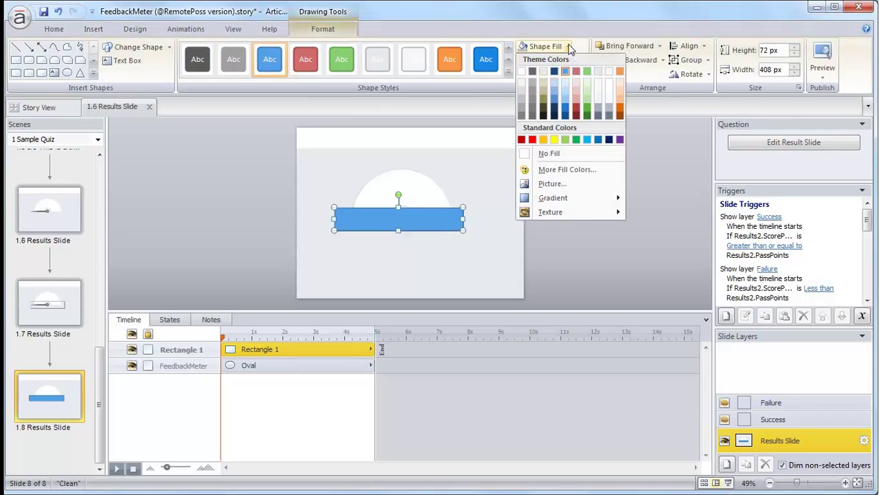
left_click(588, 156)
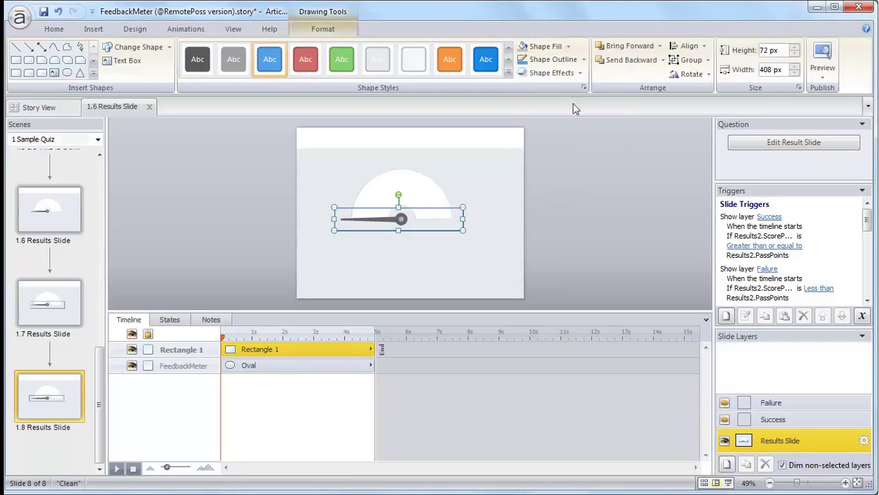
left_click(583, 59)
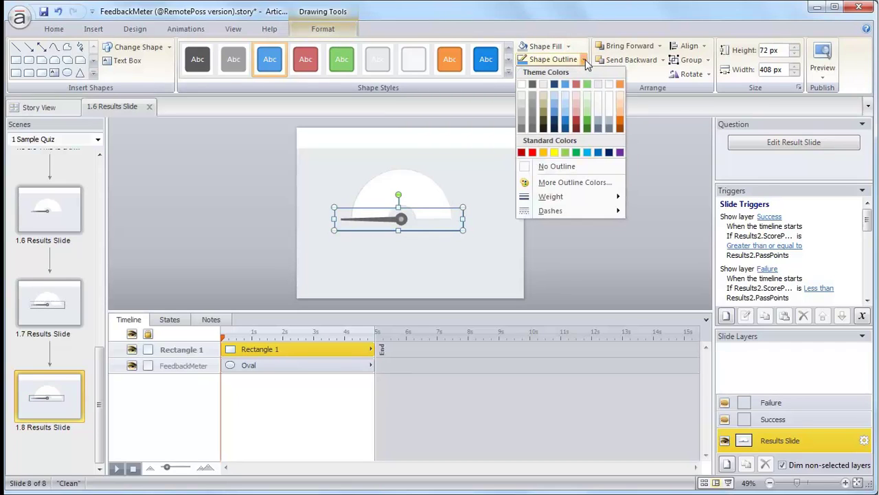
left_click(587, 167)
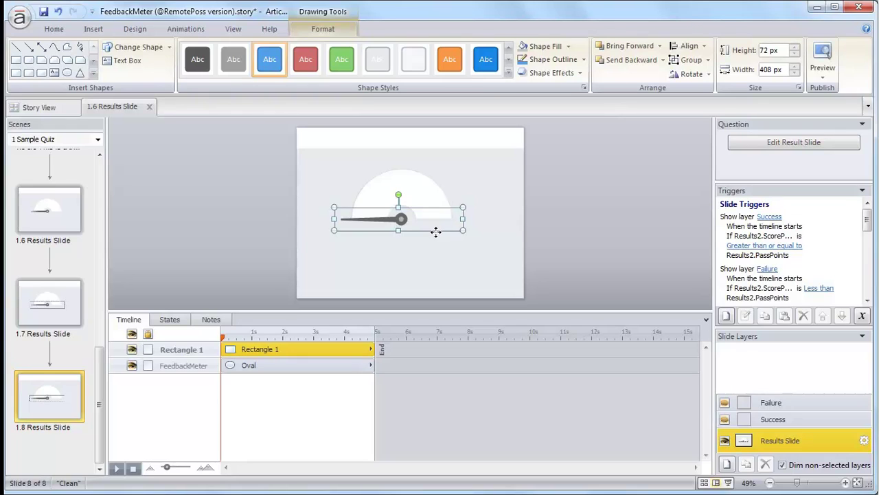
- Move the transparent rectangle so that its center lines up with the needle's pivot circle
left_click_drag(436, 232, 441, 233)
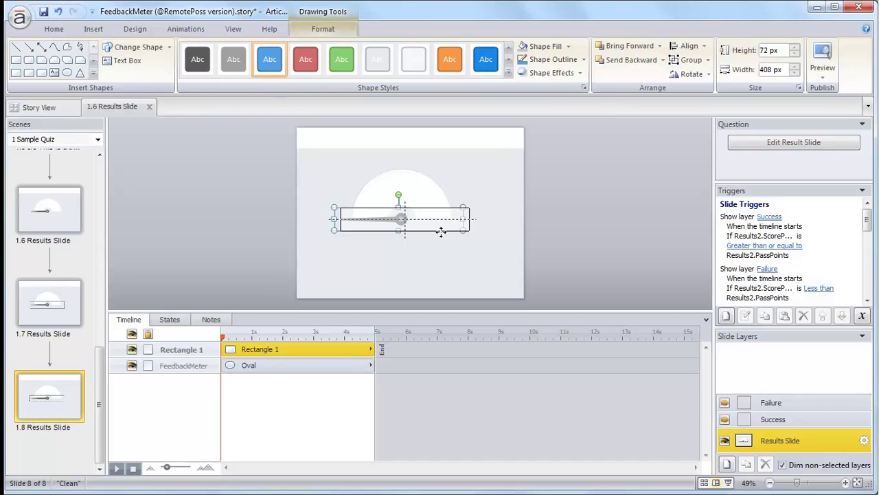
left_click_drag(441, 232, 439, 232)
left_click_drag(439, 232, 440, 235)
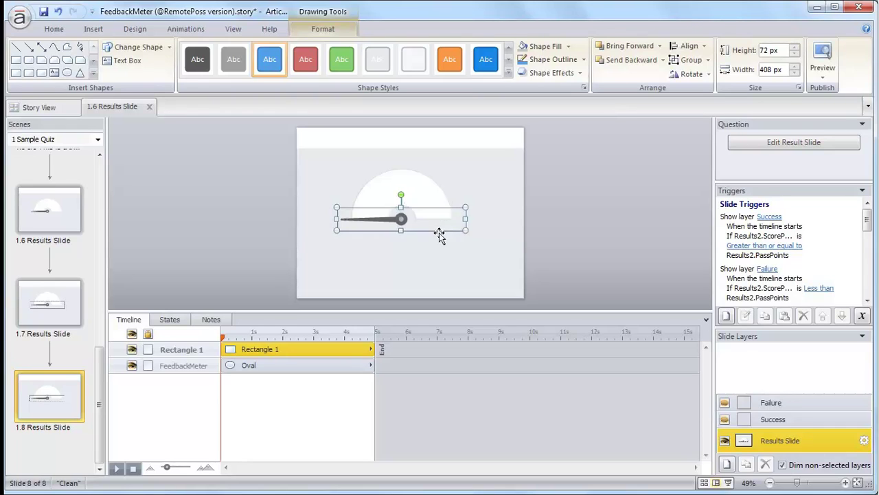
- Cut the rectangle from the slide and paste it into the Normal state of the FeedbackMeter oval
left_click(329, 367)
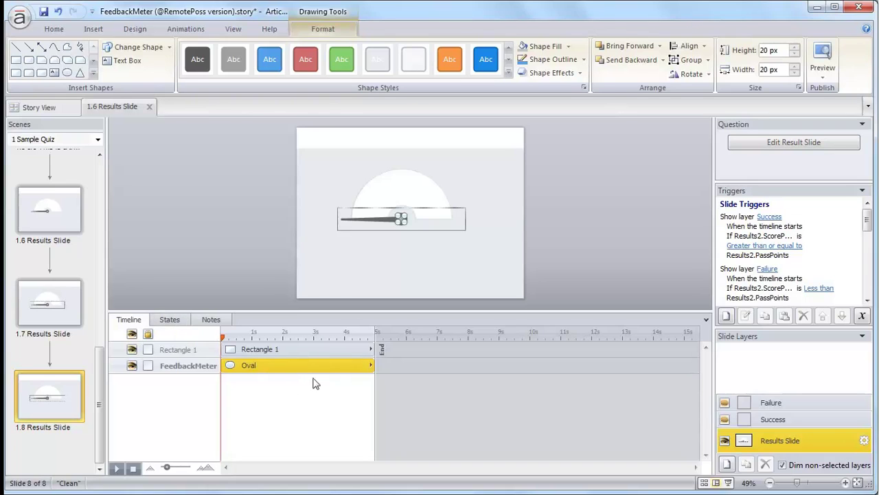
left_click(322, 350)
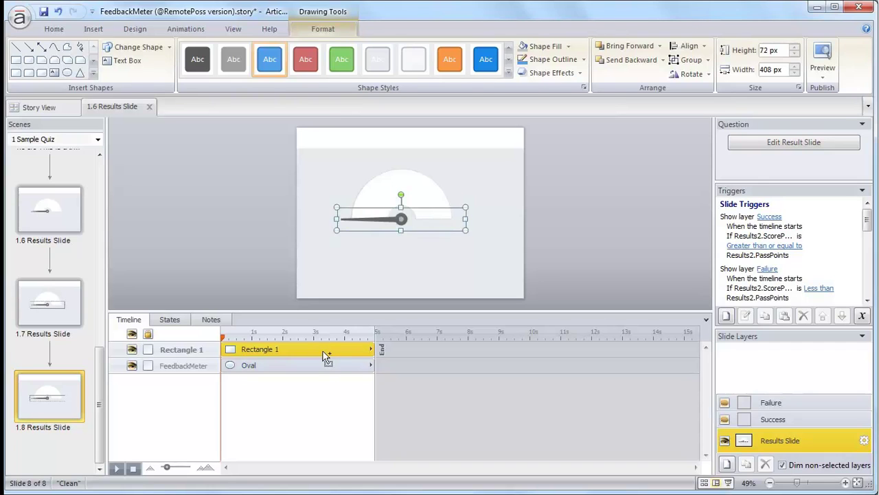
key("Delete")
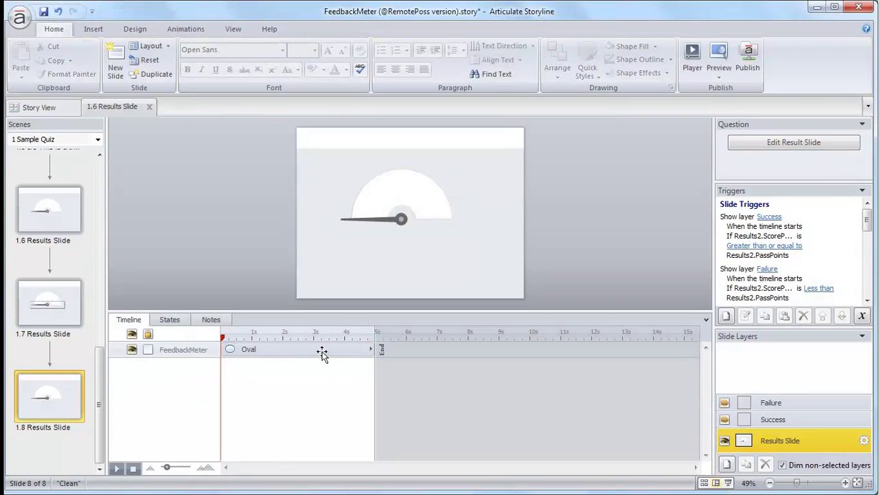
left_click(322, 350)
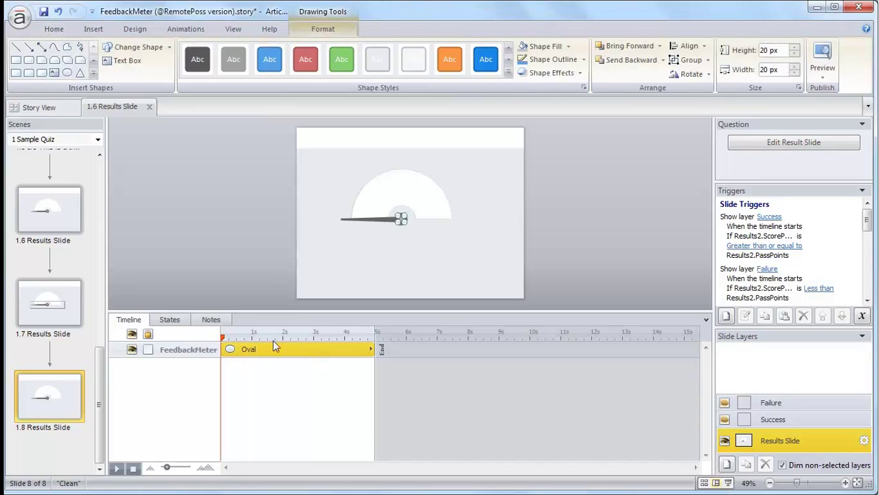
left_click(170, 320)
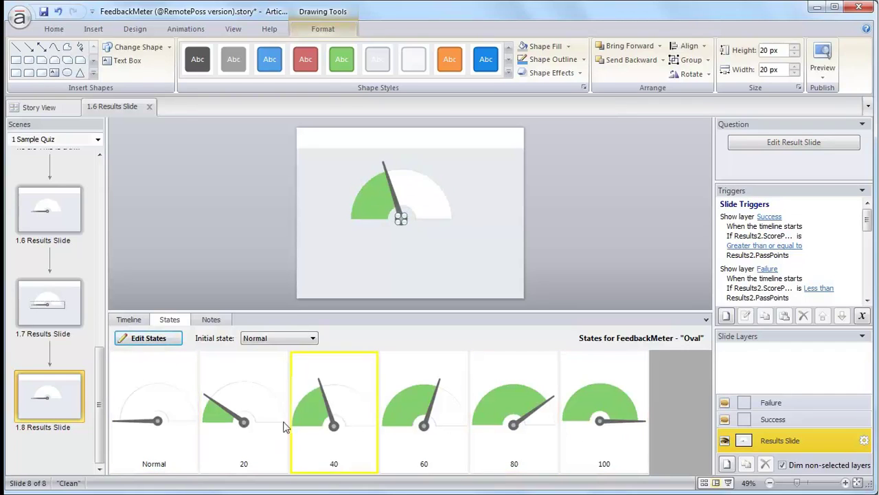
double_click(167, 408)
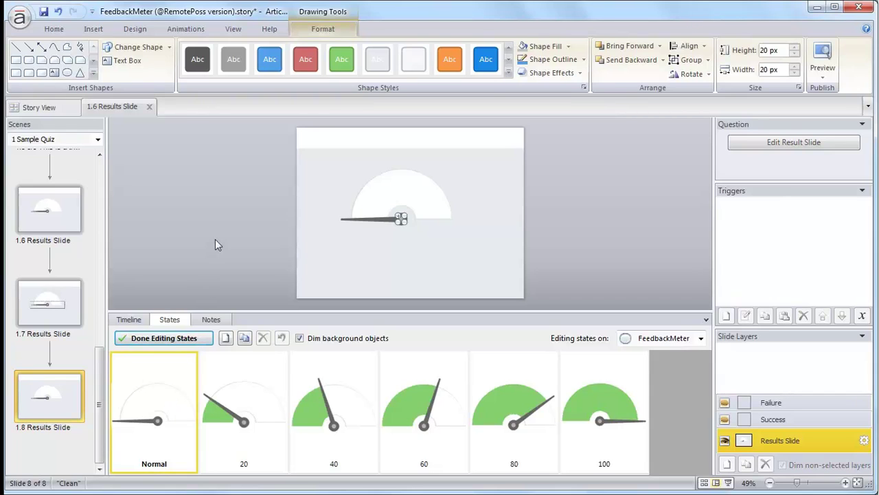
key("Tab")
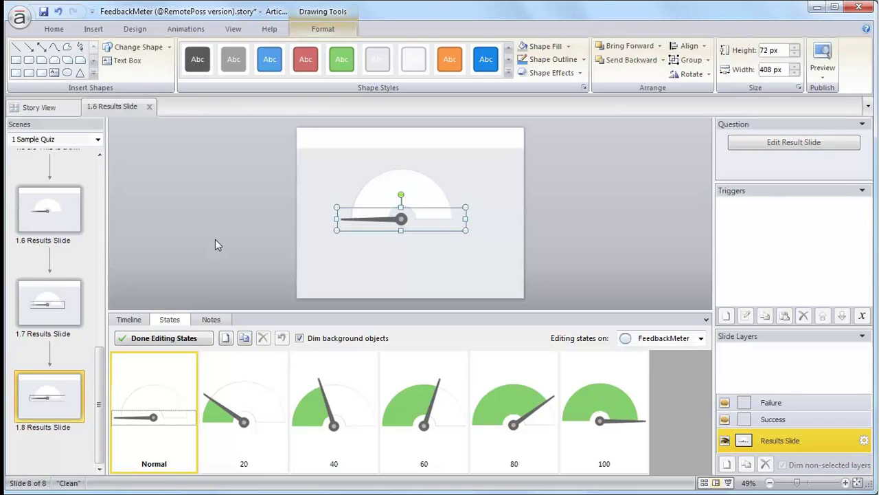
- Group the transparent rectangle with the needle and its pivot circles in the Normal state
left_click(310, 198)
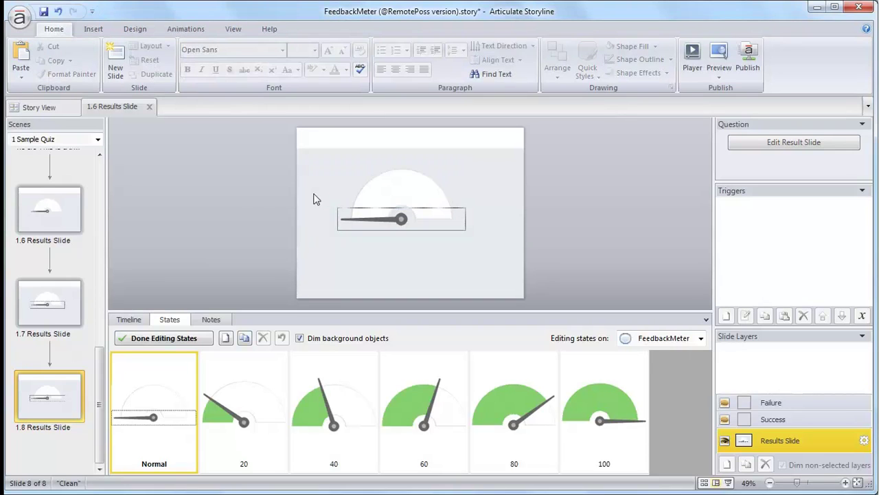
left_click_drag(317, 197, 488, 259)
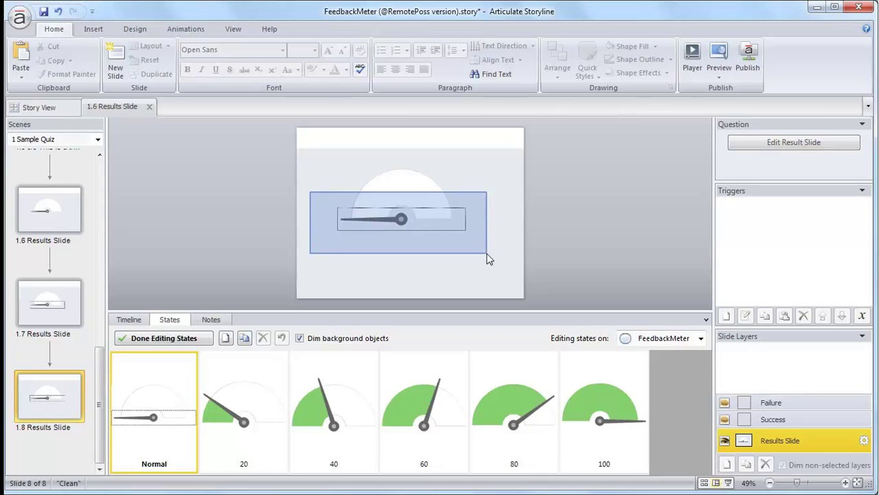
left_click_drag(488, 258, 487, 259)
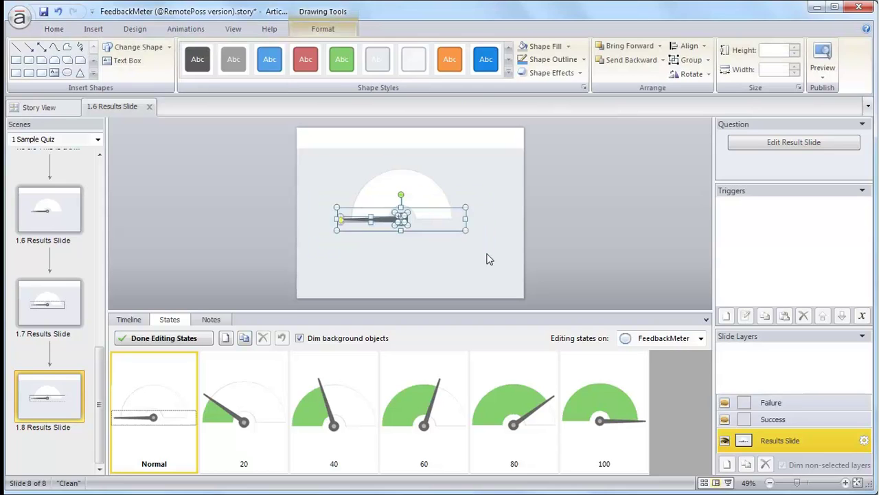
right_click(450, 232)
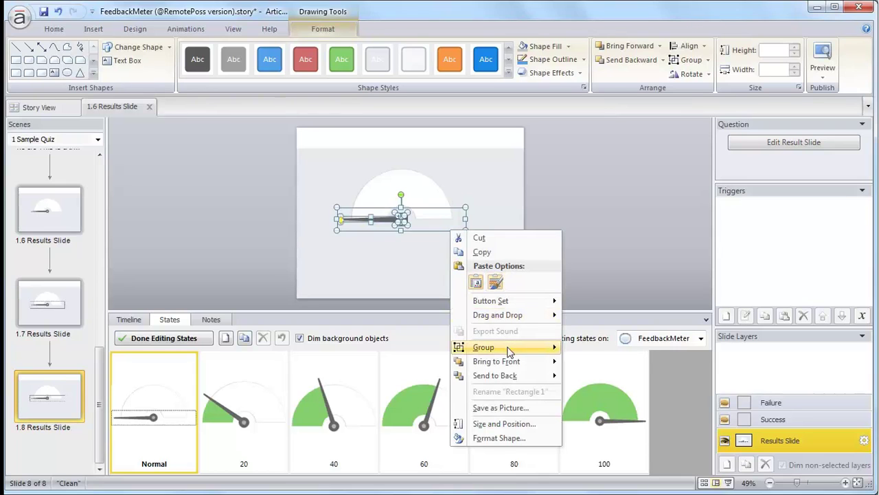
mouse_move(509, 351)
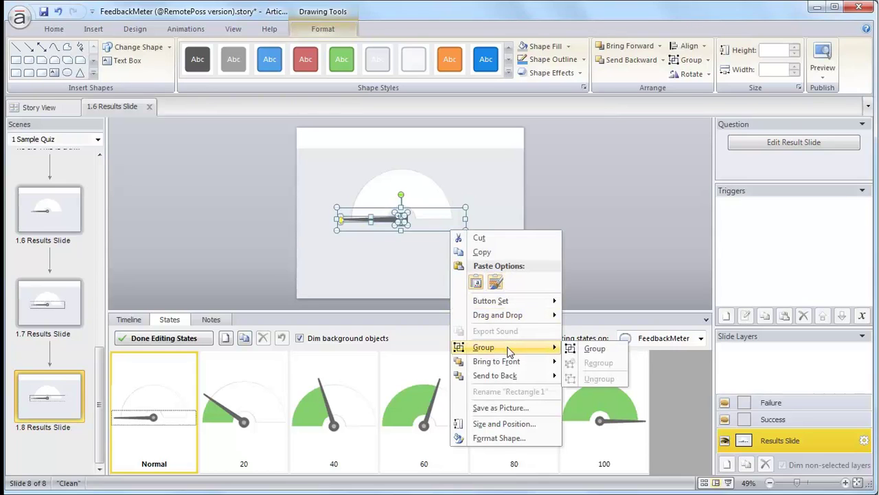
left_click(595, 349)
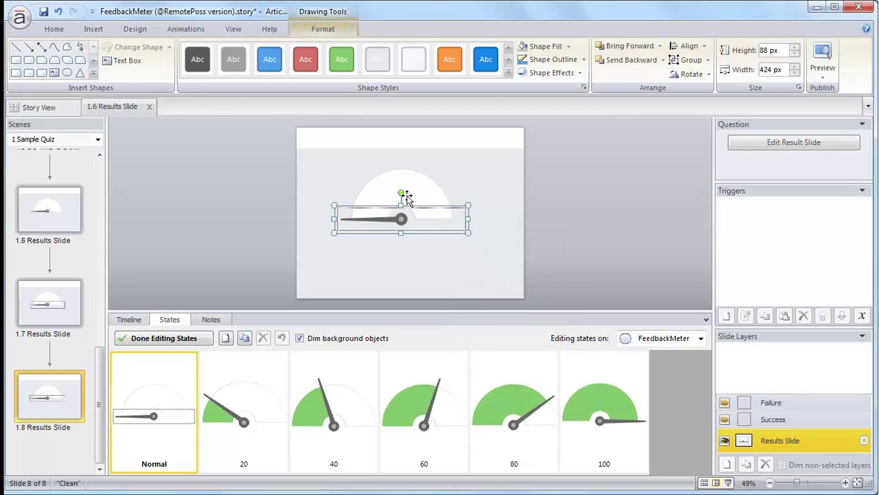
- Rotate the needle group about 45° clockwise by hand, and set its exact rotation to 36° in its size and position settings
left_click_drag(401, 192, 419, 200)
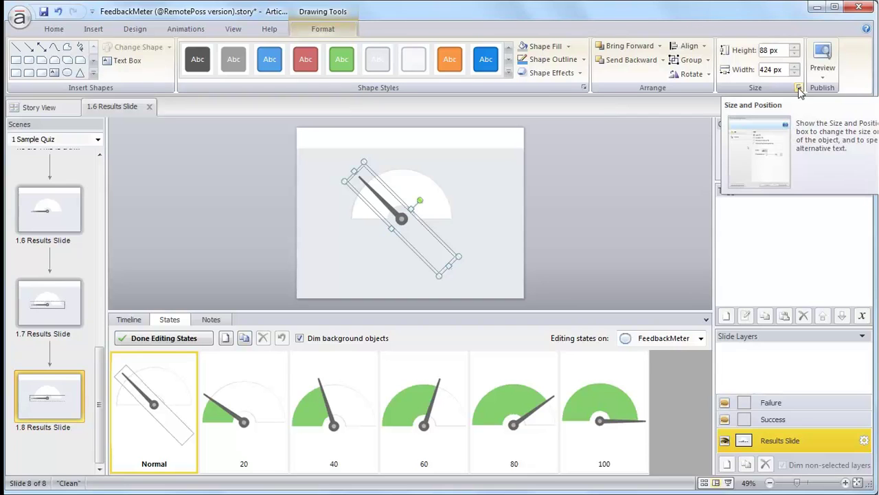
left_click(799, 89)
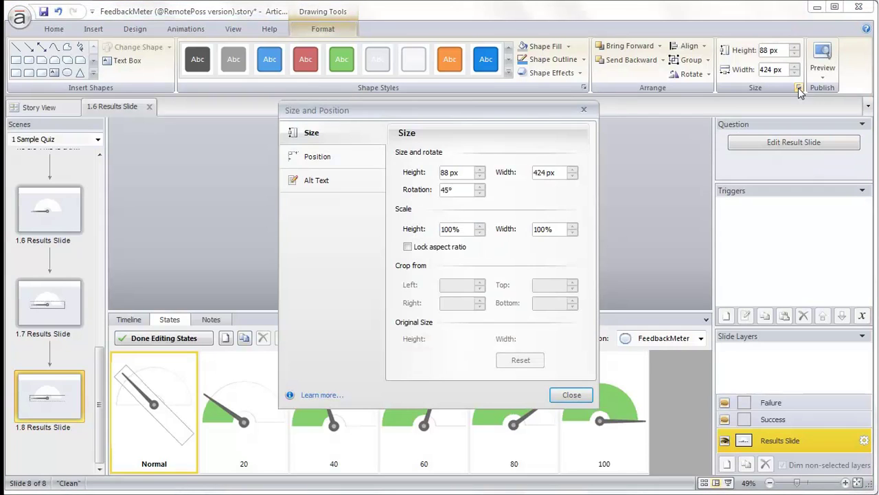
left_click_drag(492, 111, 769, 105)
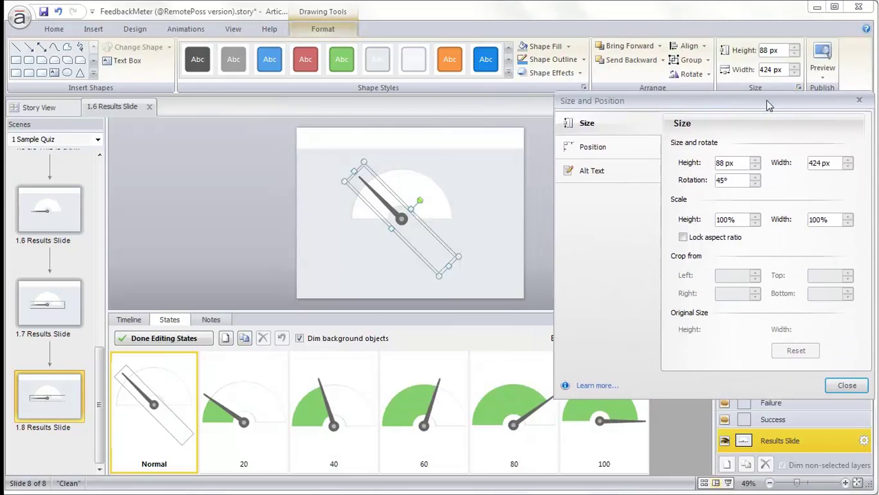
double_click(720, 181)
key("Tab")
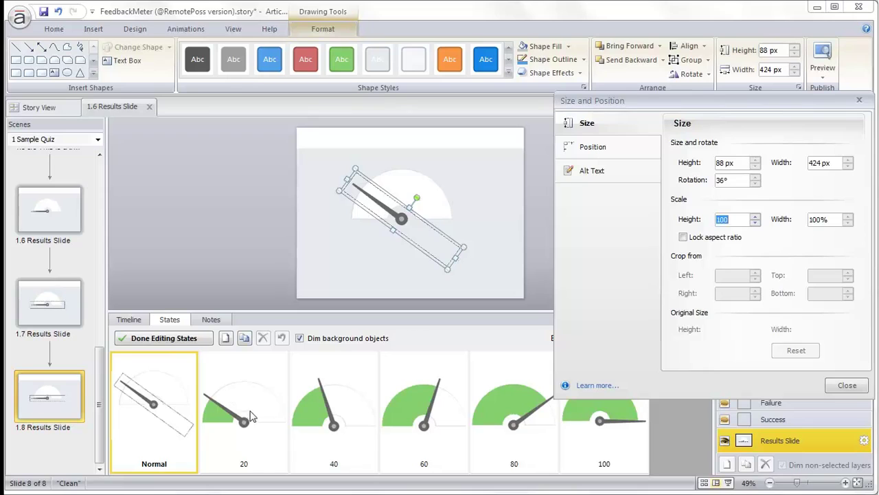
- Set the needle group's rotation to 72°
left_click(722, 180)
double_click(721, 180)
type("72")
key("Tab")
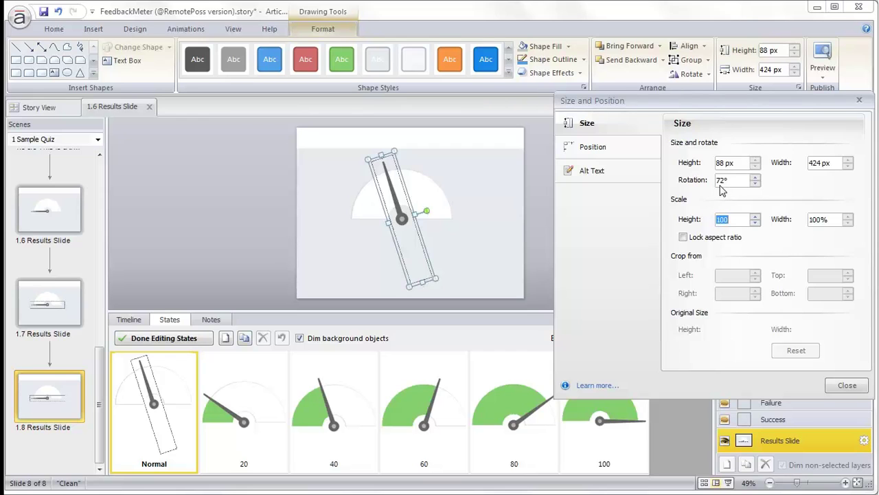
- Rotate the needle group by hand back to 0° so that the needle lies horizontally
left_click(428, 210)
left_click_drag(428, 211, 421, 206)
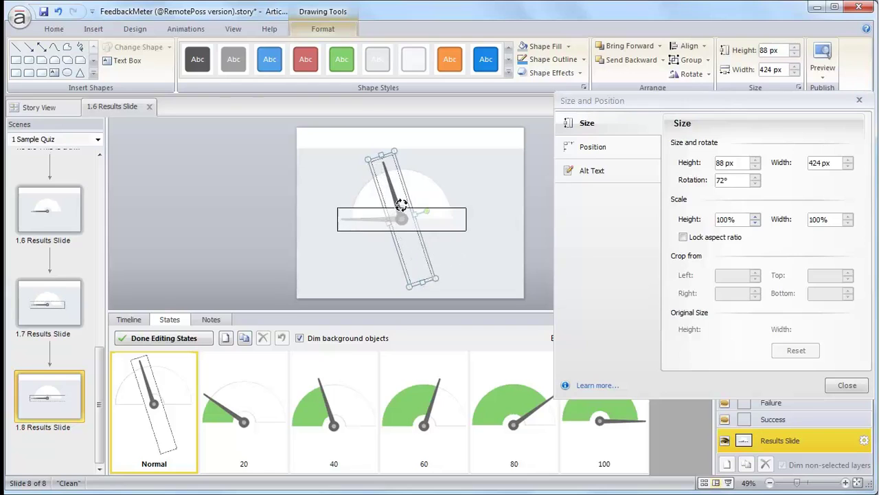
mouse_move(401, 204)
left_mouse_down()
mouse_move(420, 204)
mouse_move(410, 200)
mouse_move(426, 216)
mouse_move(401, 204)
left_mouse_up()
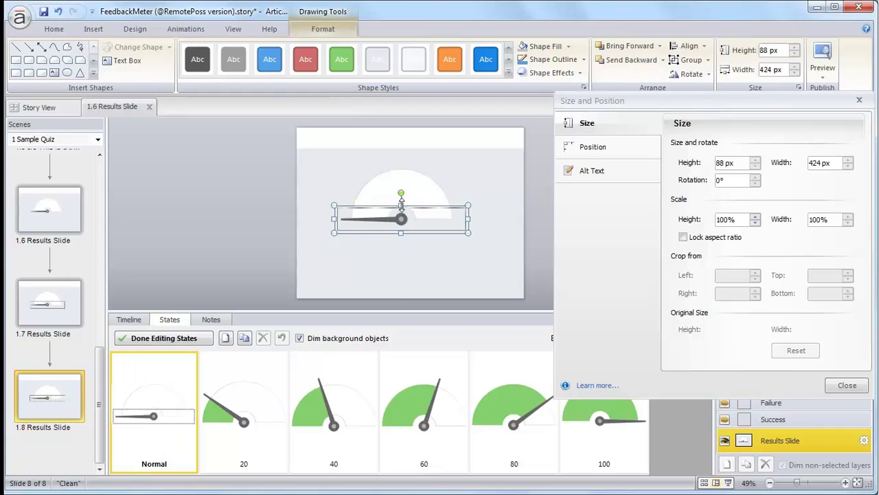